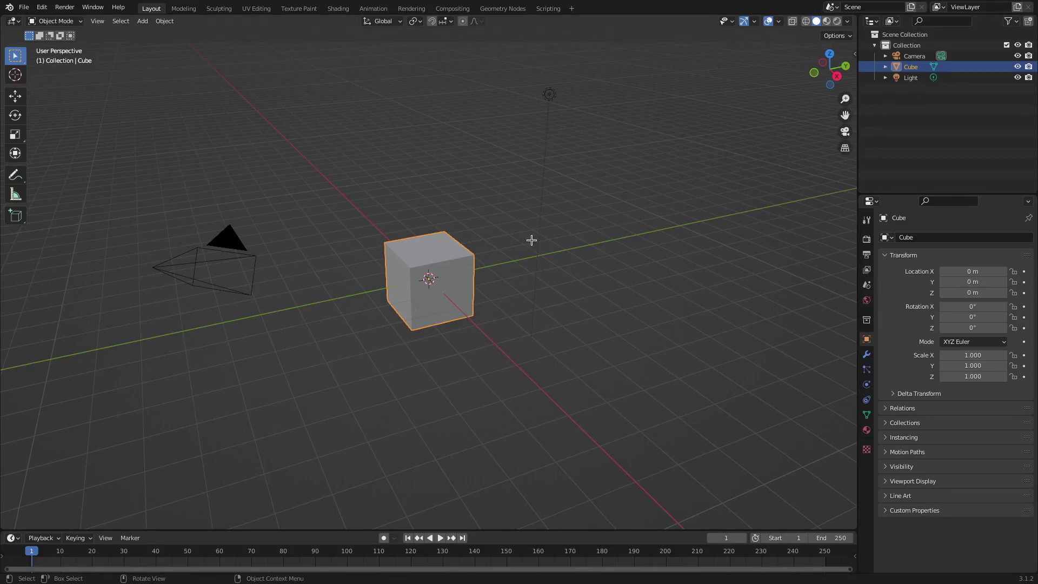
# Select the camera, light, Collection and Scene Collection in the Outliner, then view the Scene Collection's context menu
pyautogui.click(914, 56)
pyautogui.click(913, 79)
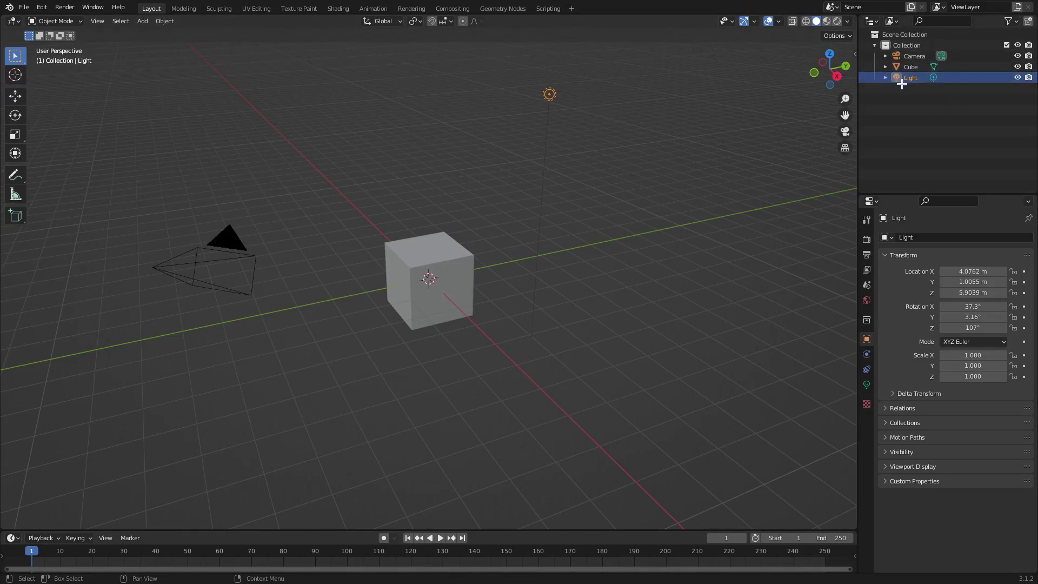
pyautogui.click(906, 48)
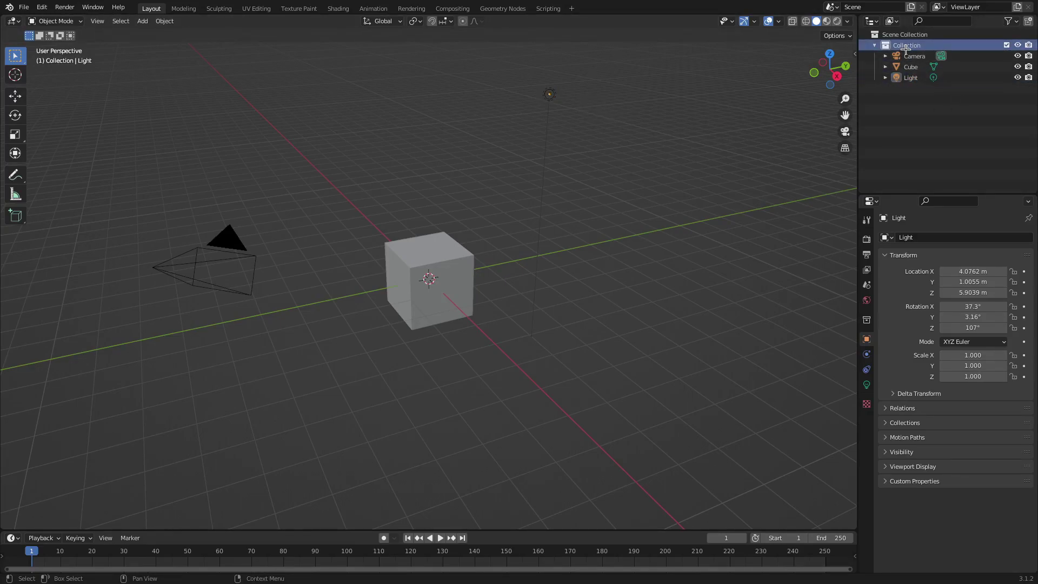
pyautogui.click(904, 35)
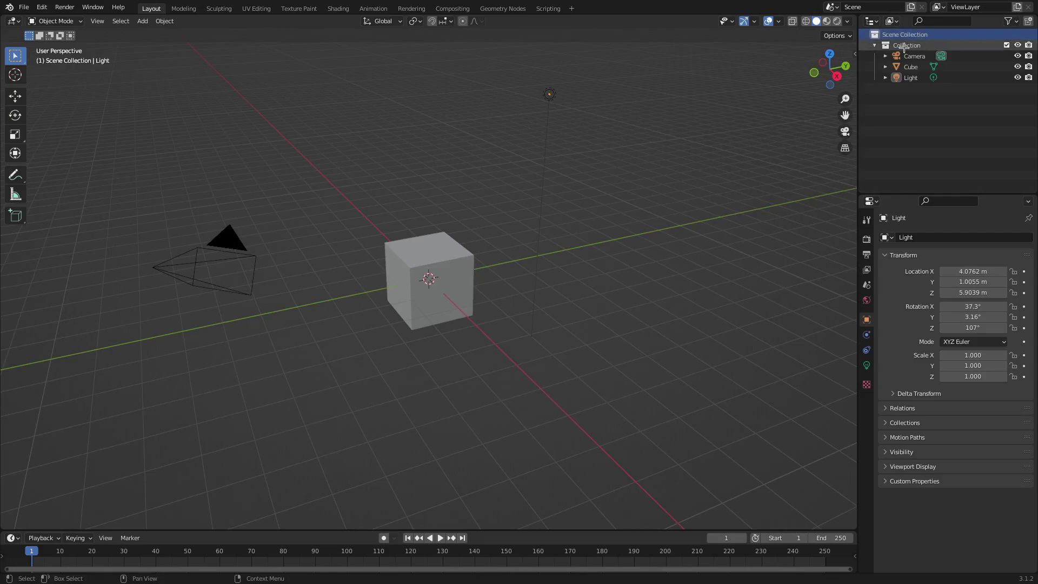
pyautogui.rightClick(951, 112)
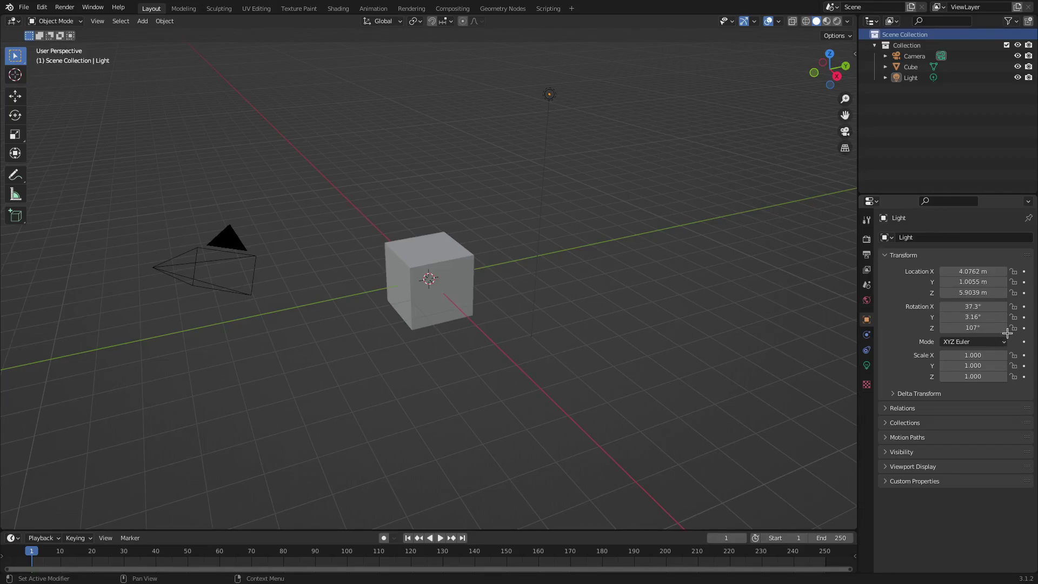
# Select the cube and step through the Light, Modifier, World and Material properties tabs
pyautogui.click(867, 365)
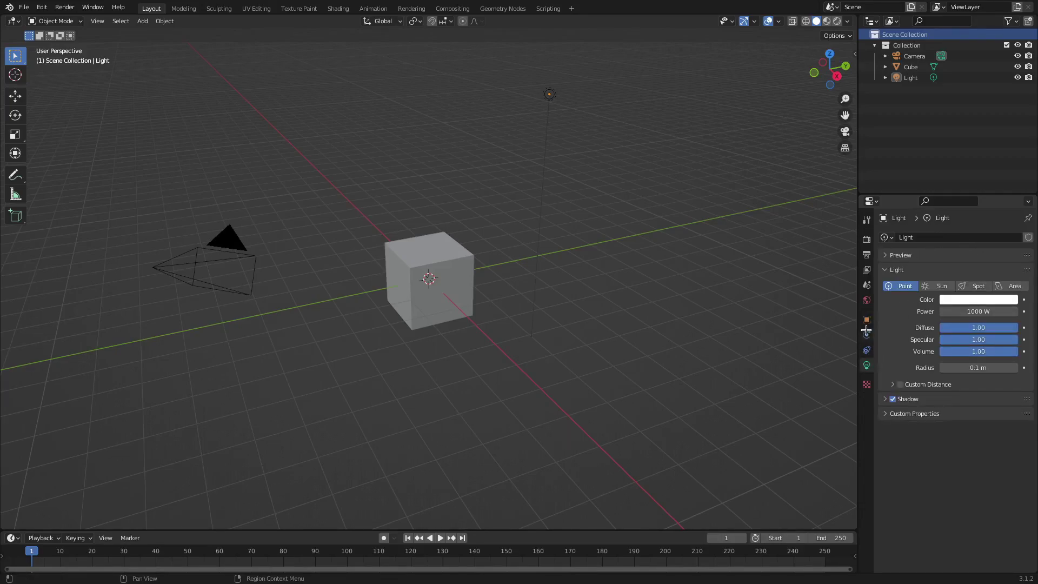
pyautogui.click(456, 281)
pyautogui.click(866, 335)
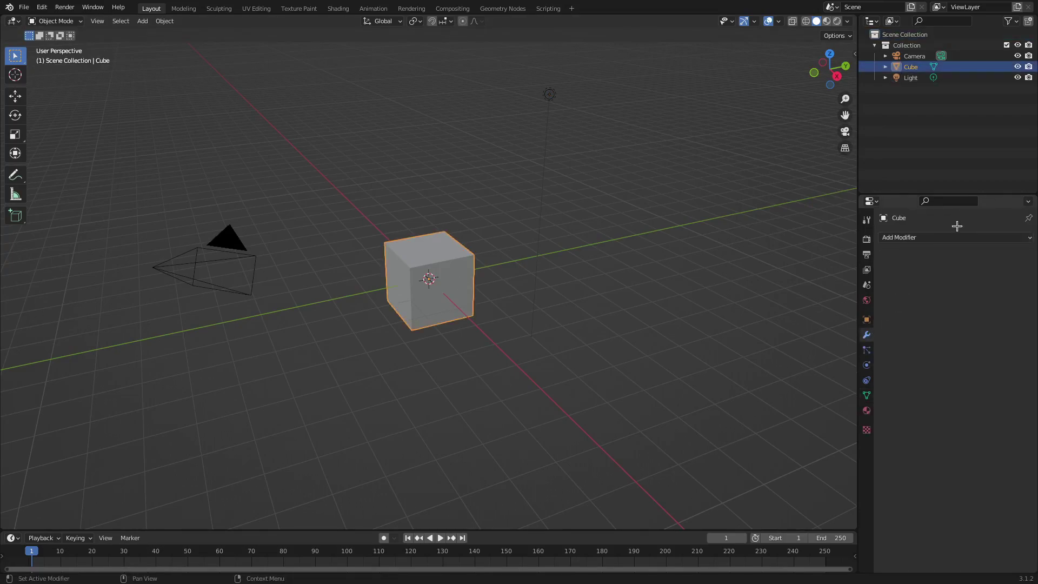
pyautogui.click(867, 300)
pyautogui.click(866, 410)
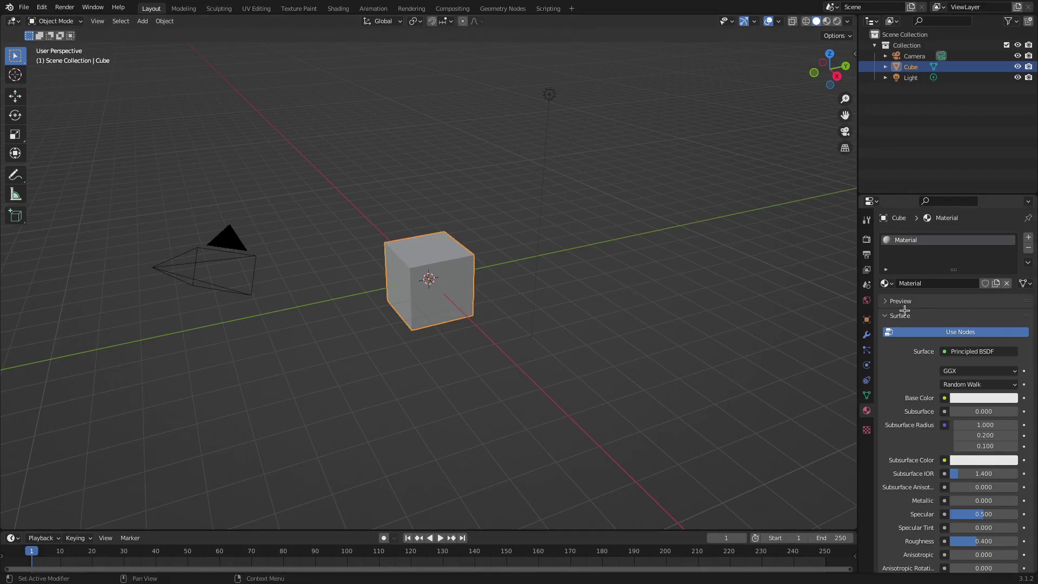
# Set the current frame to 0 and look over the File > New options
pyautogui.scroll(-4, 342, 562)
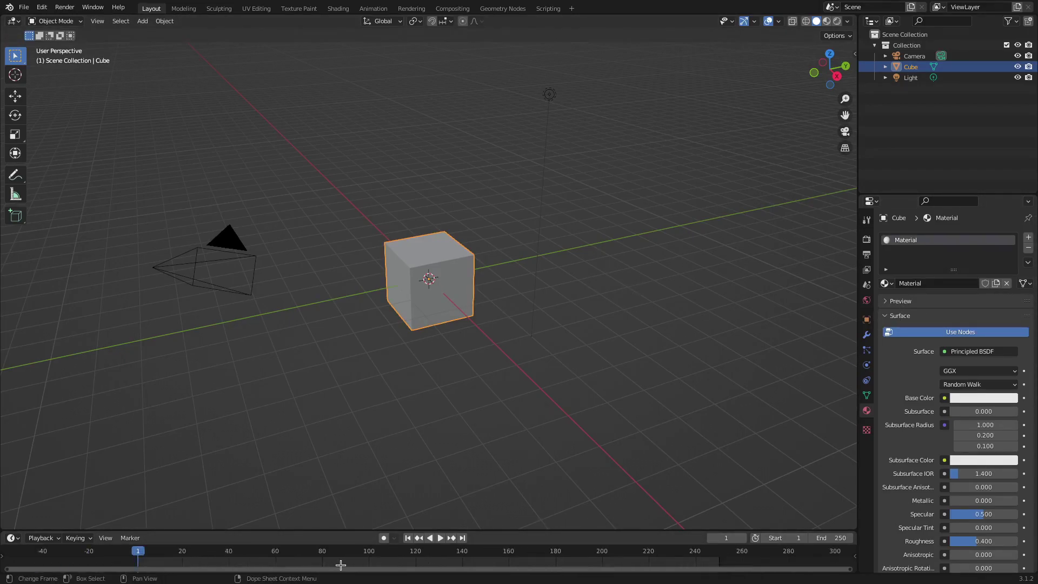
pyautogui.moveTo(159, 555); pyautogui.dragTo(41, 556)
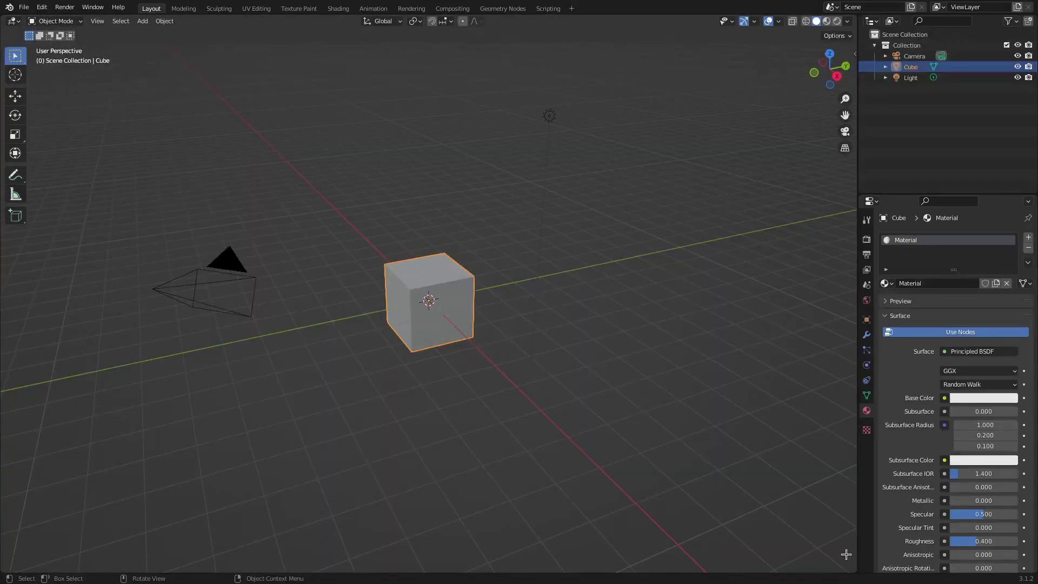
pyautogui.scroll(-4, 188, 535)
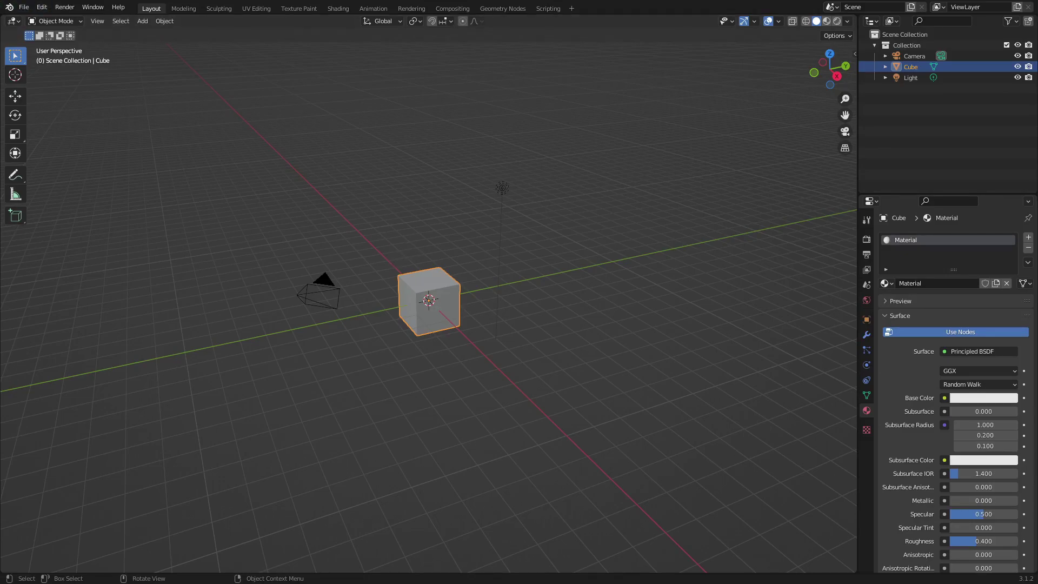
pyautogui.click(24, 7)
pyautogui.moveTo(46, 20)
# Split the 3D viewport into upper and lower views and test the scroll zoom
pyautogui.moveTo(854, 571); pyautogui.dragTo(638, 273)
pyautogui.scroll(-2, 459, 200)
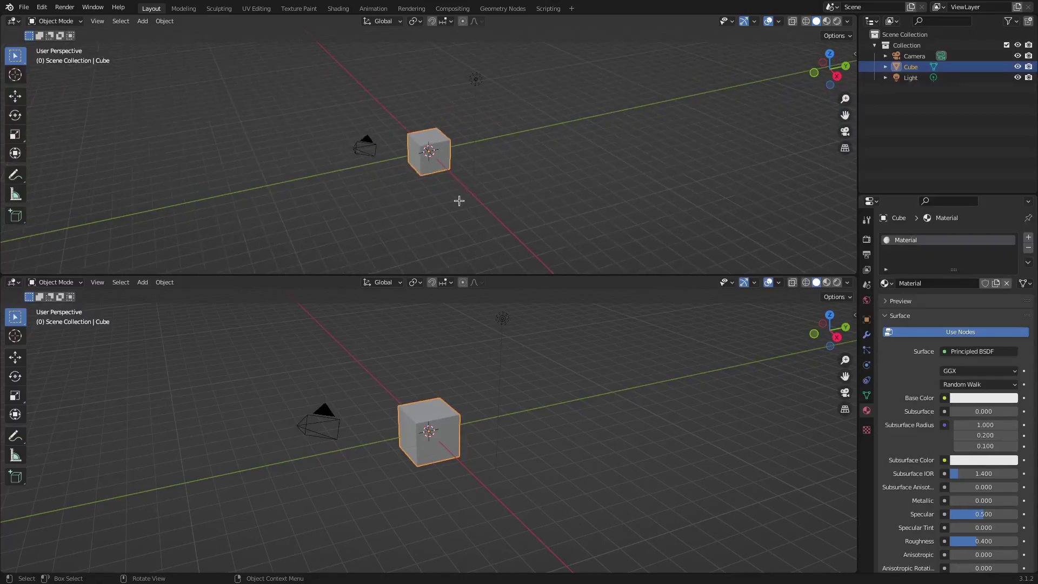
pyautogui.scroll(2, 459, 200)
pyautogui.scroll(-4, 491, 394)
pyautogui.scroll(4, 491, 394)
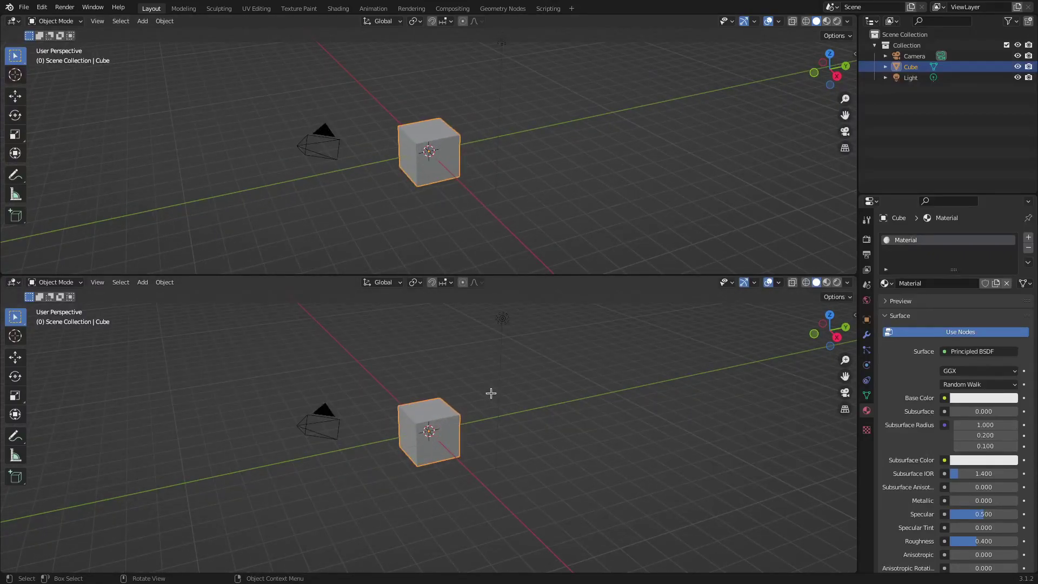
# Orbit the upper view to a low angle and the lower view to a different angle around the cube
pyautogui.moveTo(490, 393); pyautogui.dragTo(546, 350, button='middle')
pyautogui.moveTo(672, 157); pyautogui.dragTo(636, 162, button='middle')
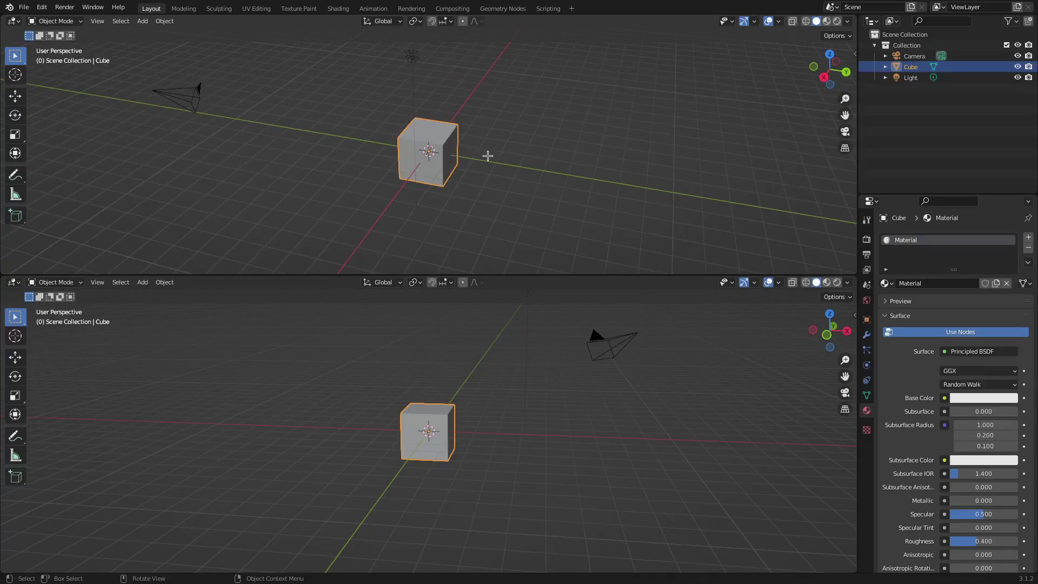
pyautogui.moveTo(462, 201); pyautogui.dragTo(568, 183, button='middle')
pyautogui.moveTo(586, 367); pyautogui.dragTo(439, 430, button='middle')
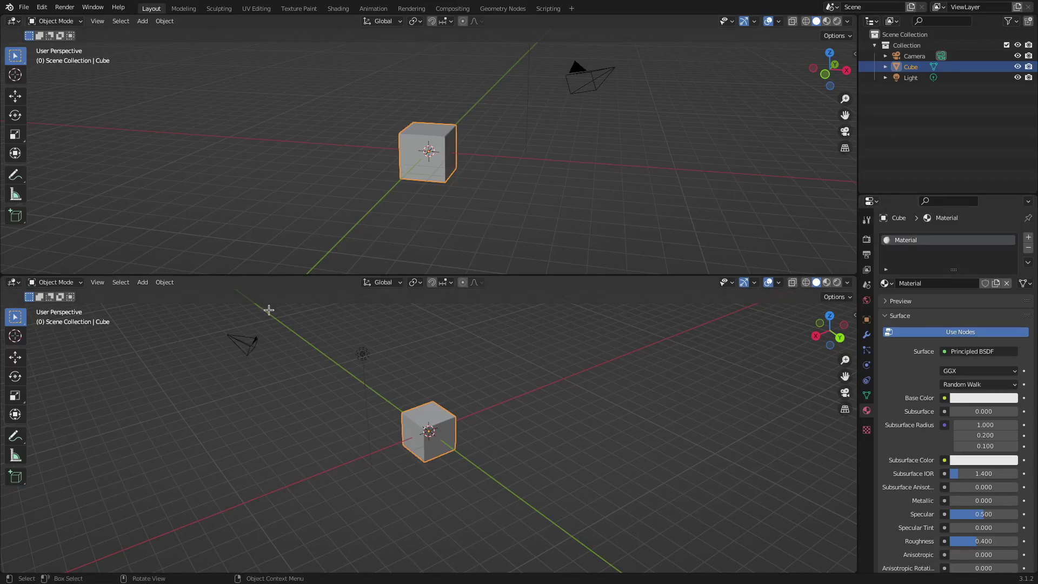
# Cycle the lower area through Dope Sheet, Graph, Shader, Video Sequencer and Movie Clip editors, ending on Timeline
pyautogui.click(11, 282)
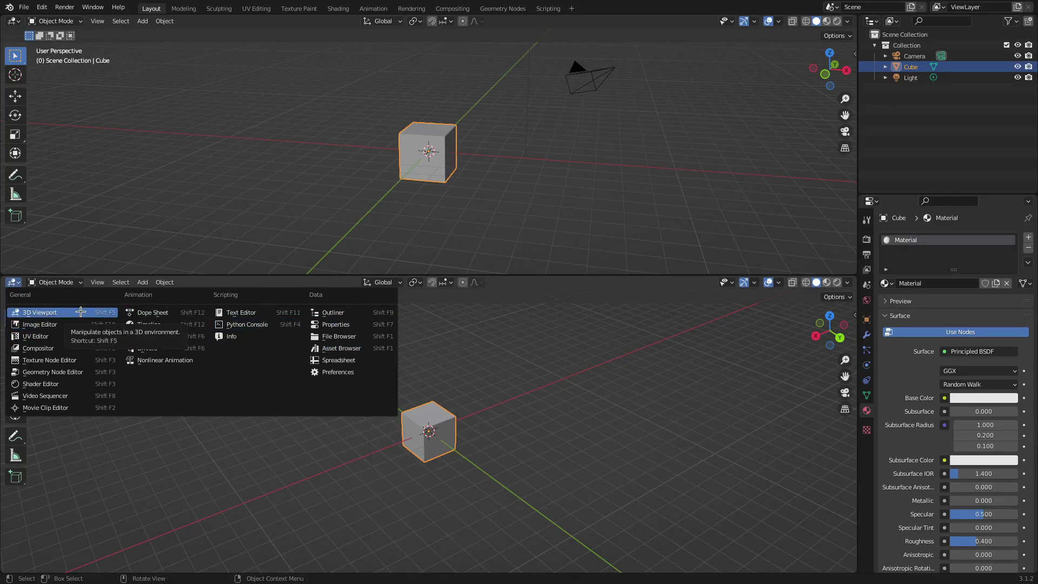
pyautogui.click(155, 313)
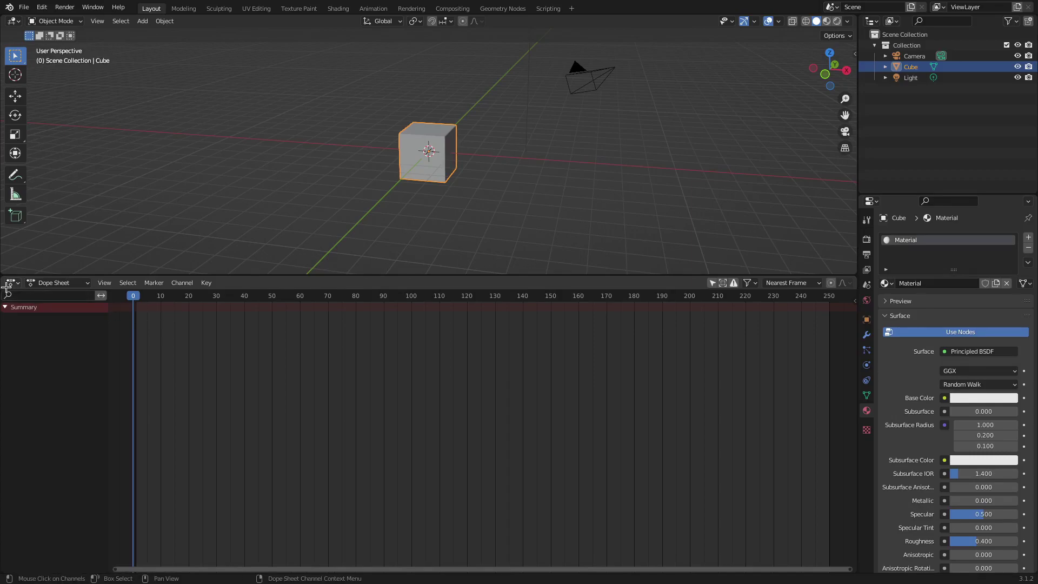
pyautogui.click(10, 283)
pyautogui.click(162, 337)
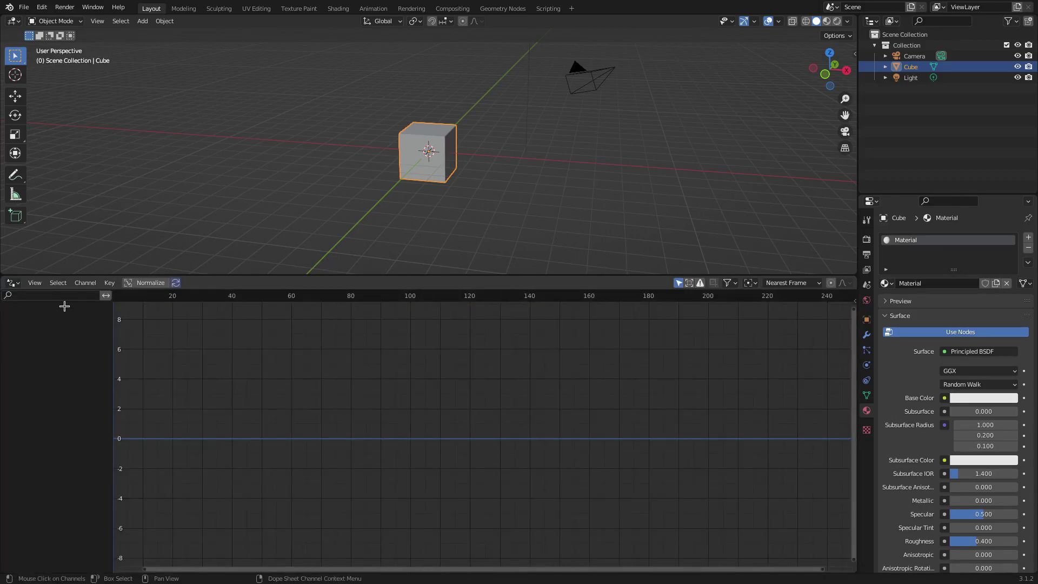
pyautogui.click(12, 283)
pyautogui.click(61, 379)
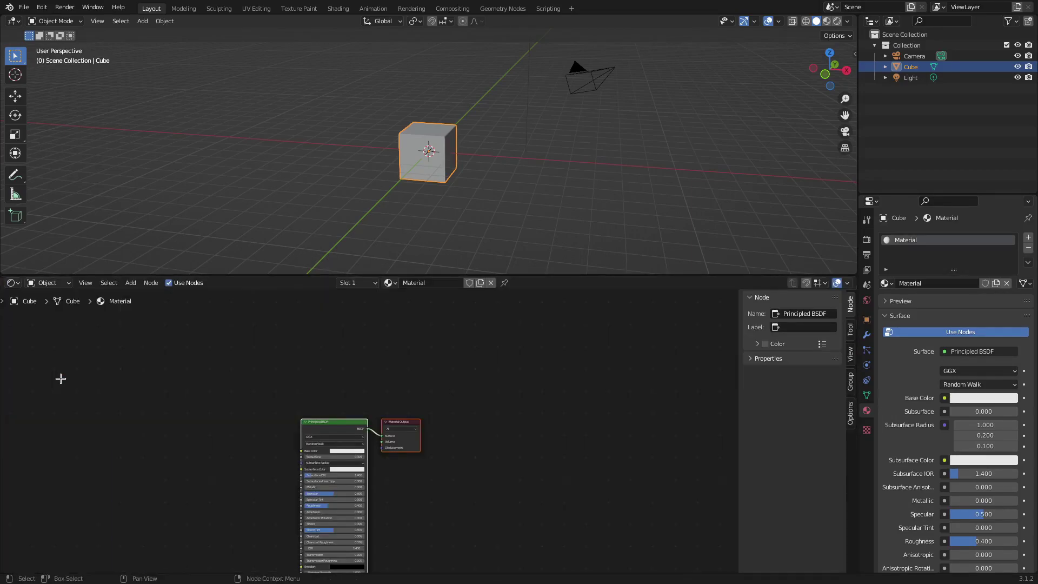
pyautogui.click(12, 282)
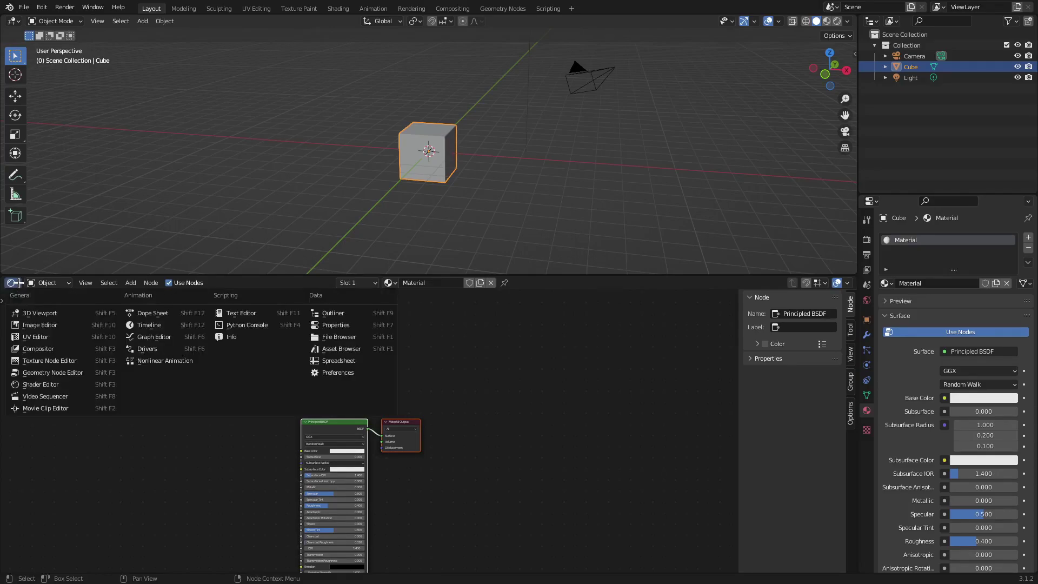
pyautogui.click(68, 396)
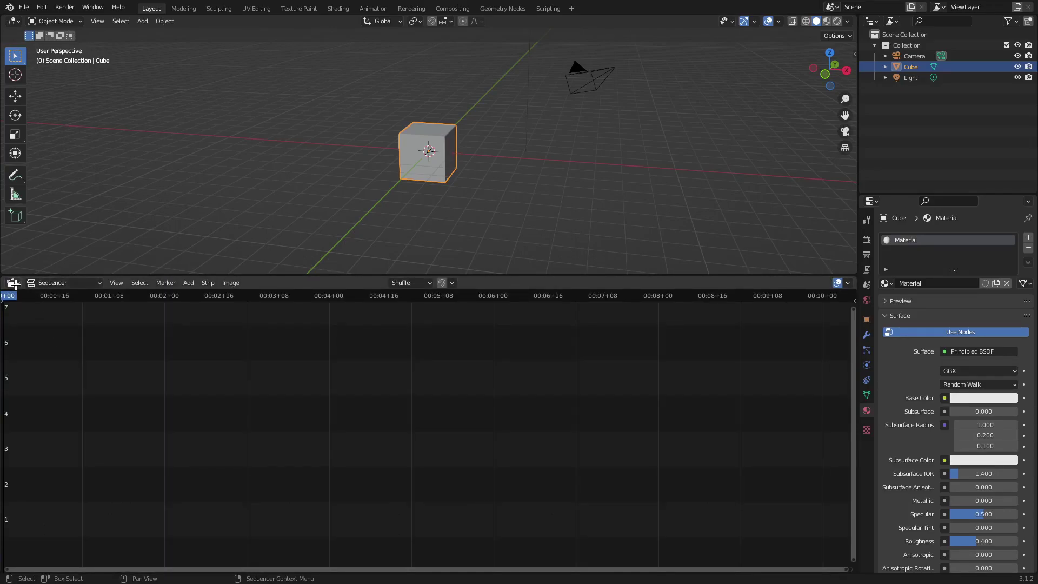
pyautogui.click(12, 283)
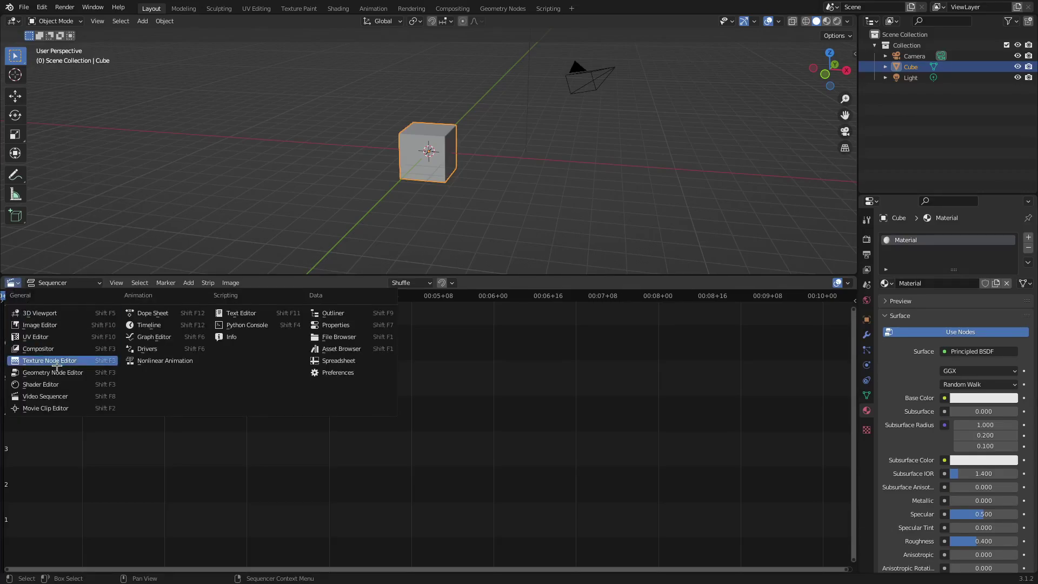
pyautogui.click(74, 400)
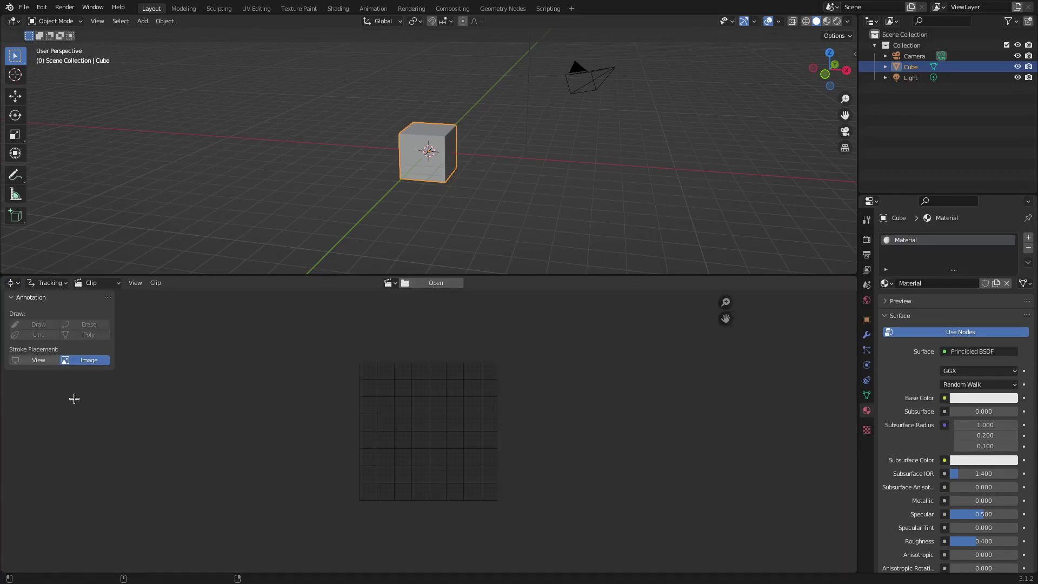
pyautogui.click(12, 282)
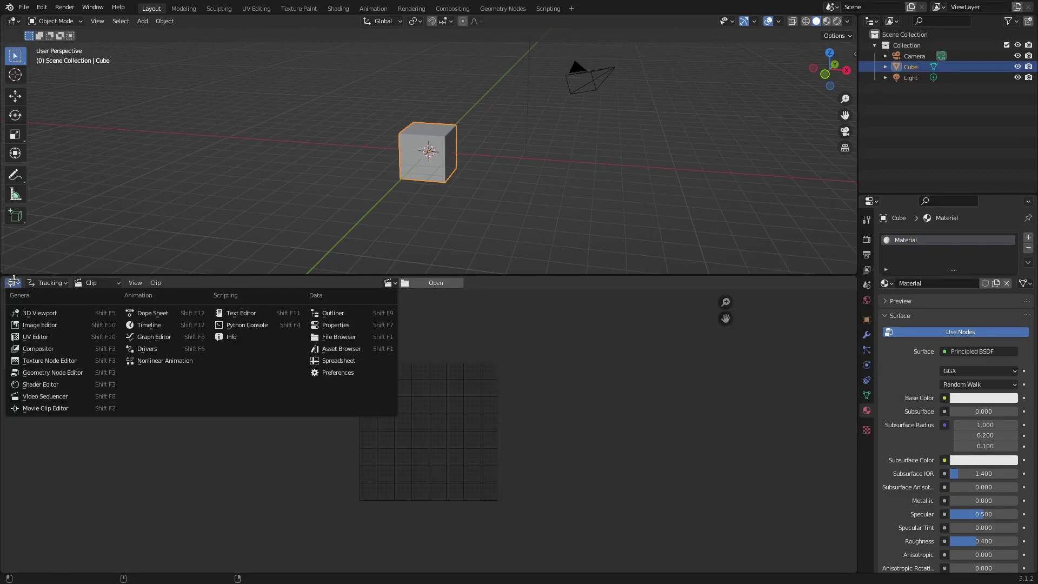
pyautogui.click(160, 325)
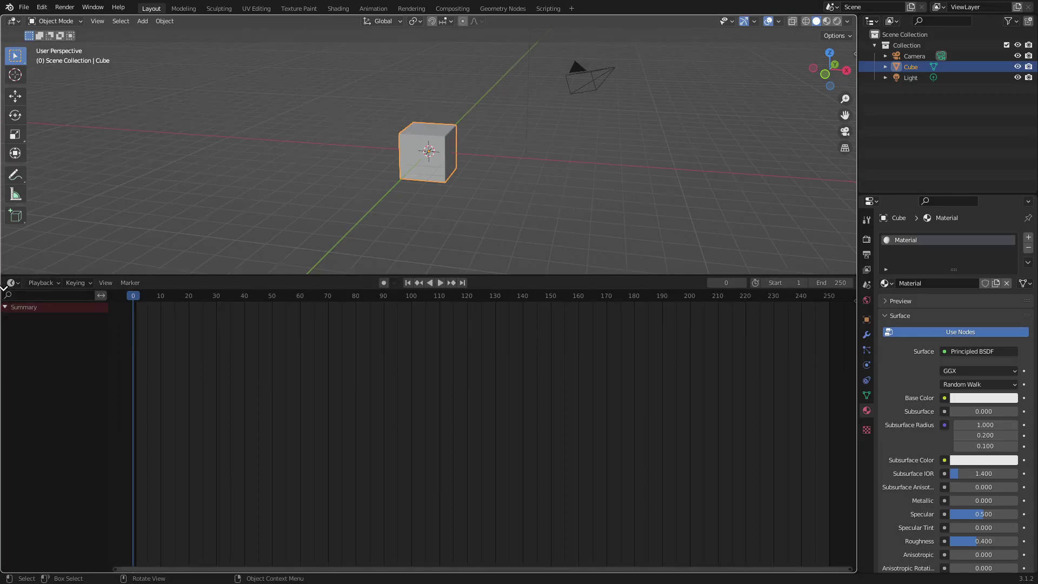
# Rebuild the bottom area as a thin Timeline strip and set the current frame to 46
pyautogui.moveTo(4, 288); pyautogui.dragTo(8, 432)
pyautogui.moveTo(7, 568); pyautogui.dragTo(16, 367)
pyautogui.click(12, 373)
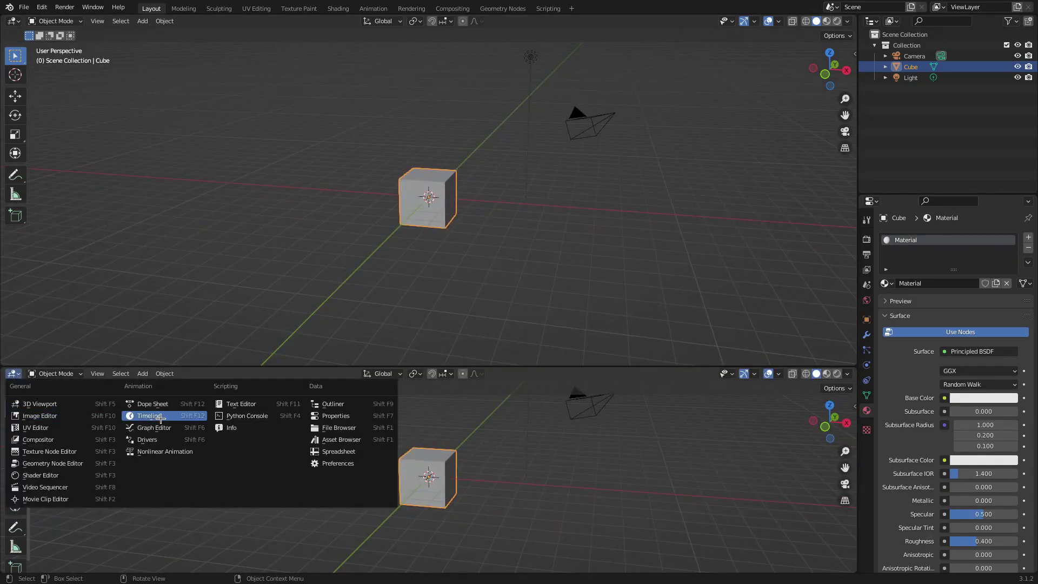
pyautogui.click(160, 417)
pyautogui.moveTo(329, 367); pyautogui.dragTo(346, 500)
pyautogui.moveTo(192, 521); pyautogui.dragTo(261, 520)
# Widen the right column, turn its lower area into a Compositor, and close its sidebar
pyautogui.moveTo(858, 319); pyautogui.dragTo(794, 333)
pyautogui.click(804, 202)
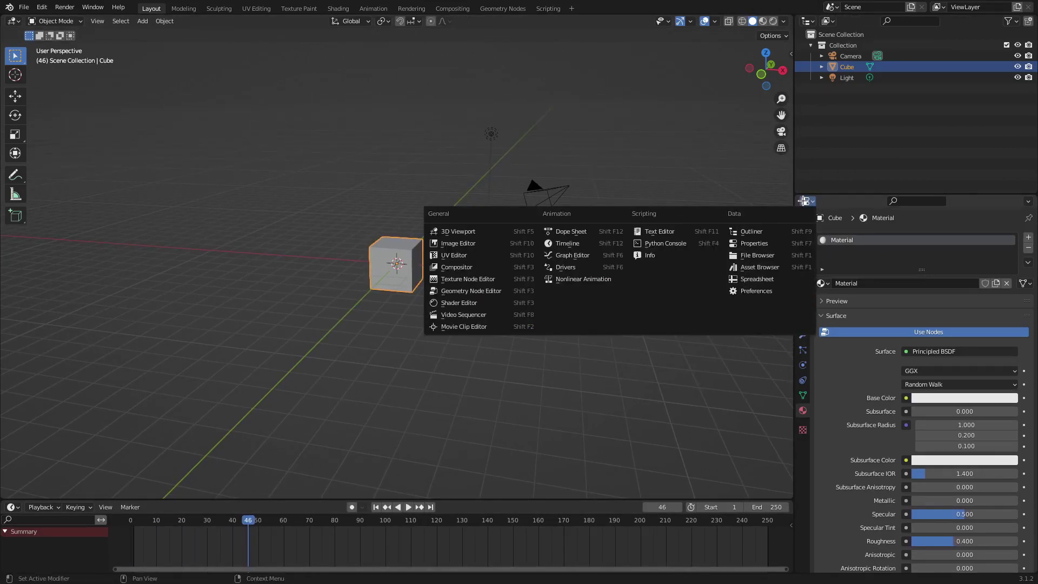
pyautogui.click(478, 265)
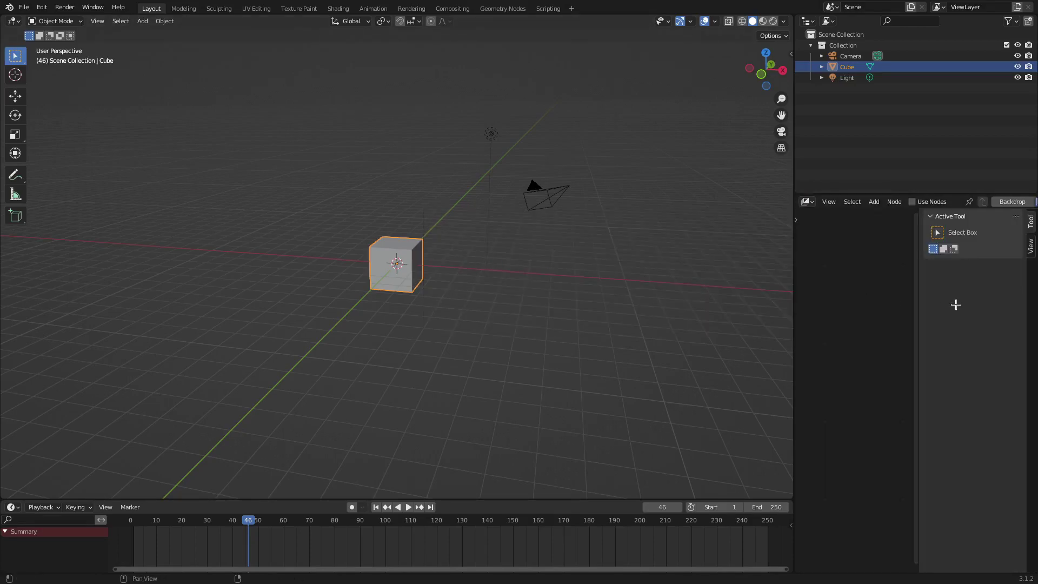
pyautogui.moveTo(916, 311); pyautogui.dragTo(1022, 311)
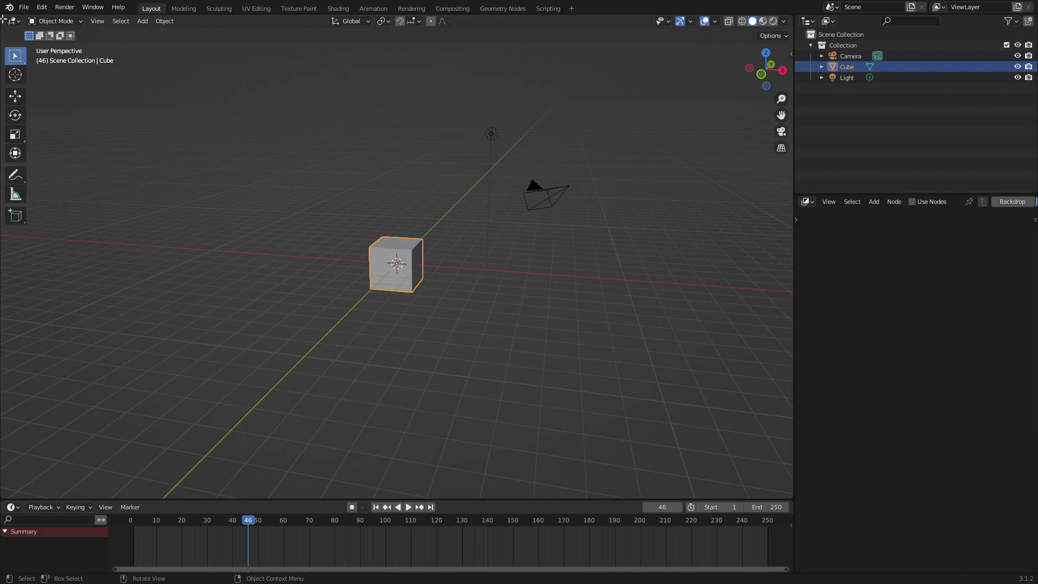
# Make the left half a Shader Editor with the sidebar closed, then split the Compositor area in two
pyautogui.moveTo(13, 20); pyautogui.dragTo(391, 25)
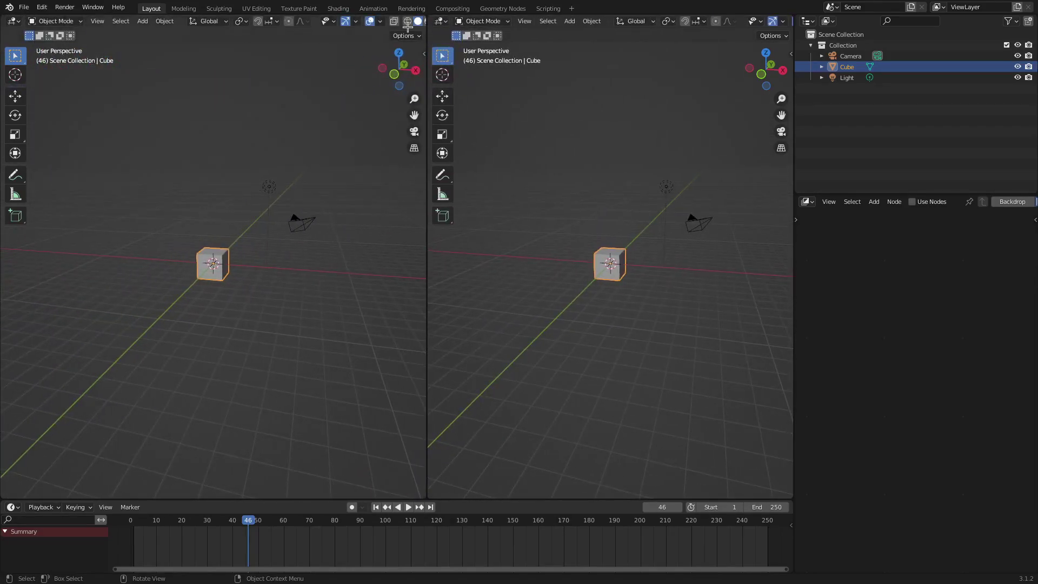
pyautogui.click(13, 21)
pyautogui.click(54, 120)
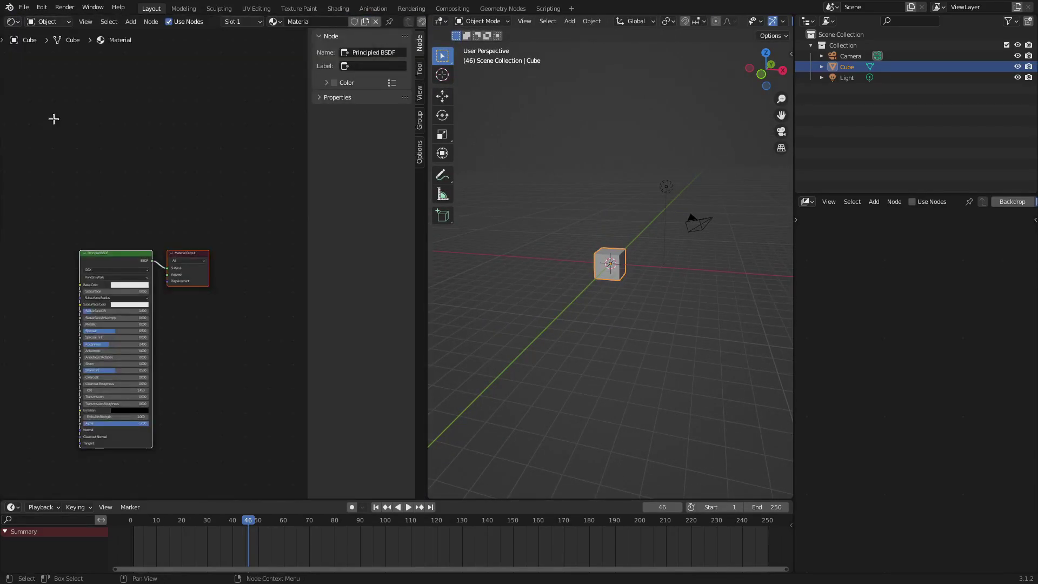
pyautogui.moveTo(306, 237); pyautogui.dragTo(389, 237)
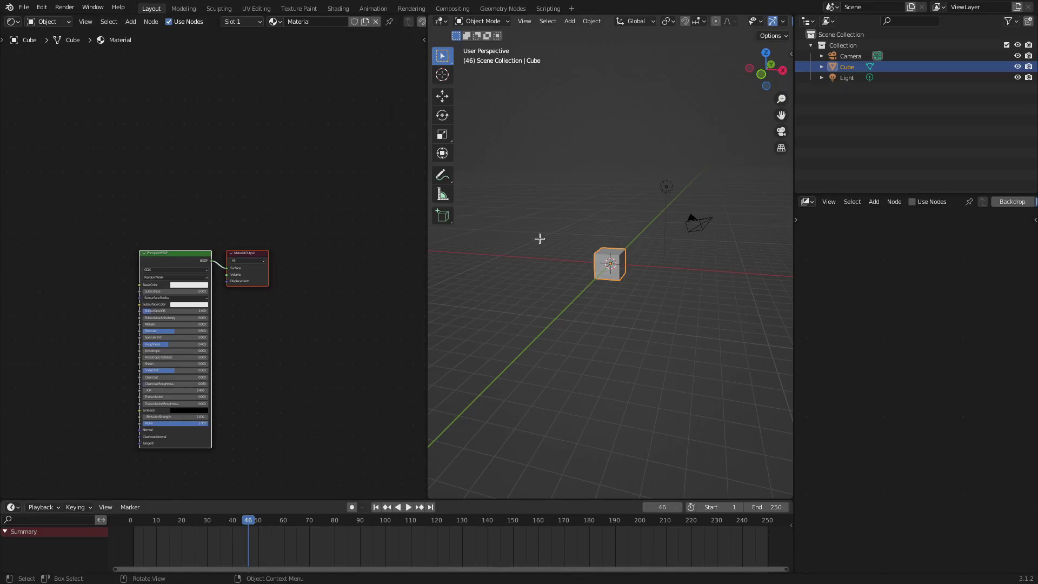
pyautogui.moveTo(539, 238); pyautogui.dragTo(616, 238, button='middle')
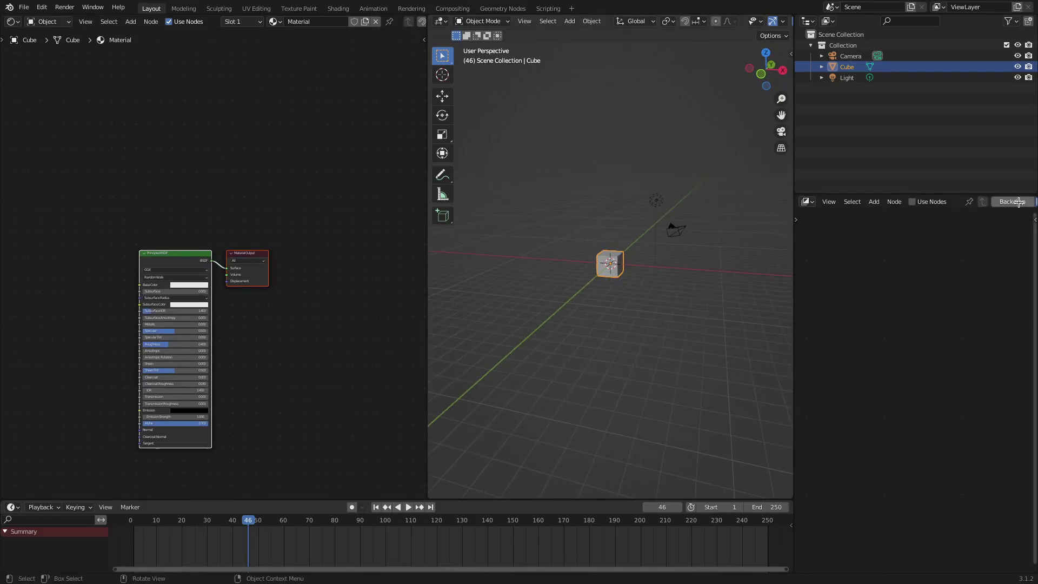
pyautogui.moveTo(798, 195); pyautogui.dragTo(817, 385)
# Cycle the middle-right area through Info, Shader Editor, Properties and Outliner, settling on Properties
pyautogui.click(806, 202)
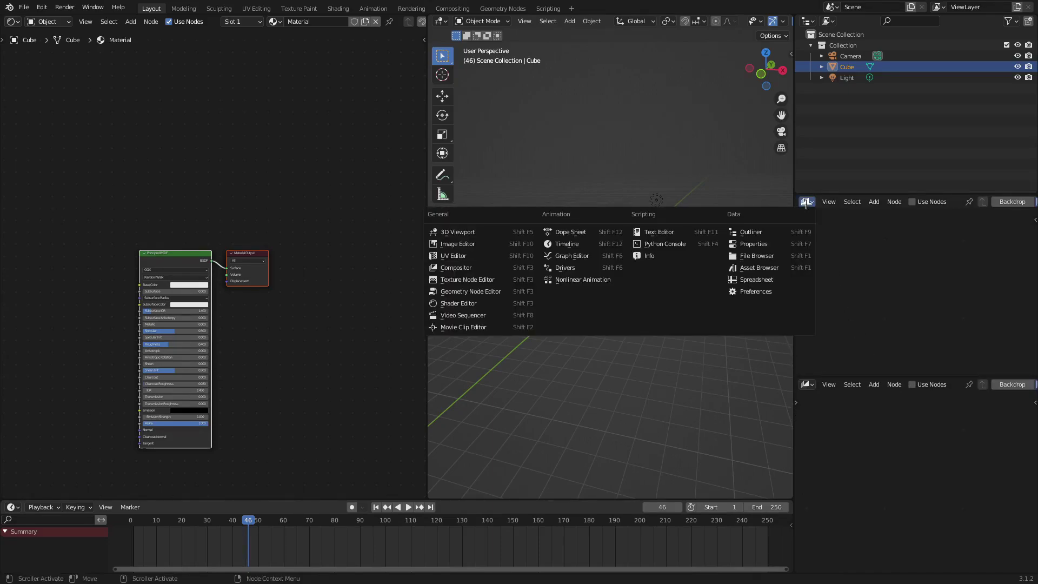
pyautogui.click(684, 256)
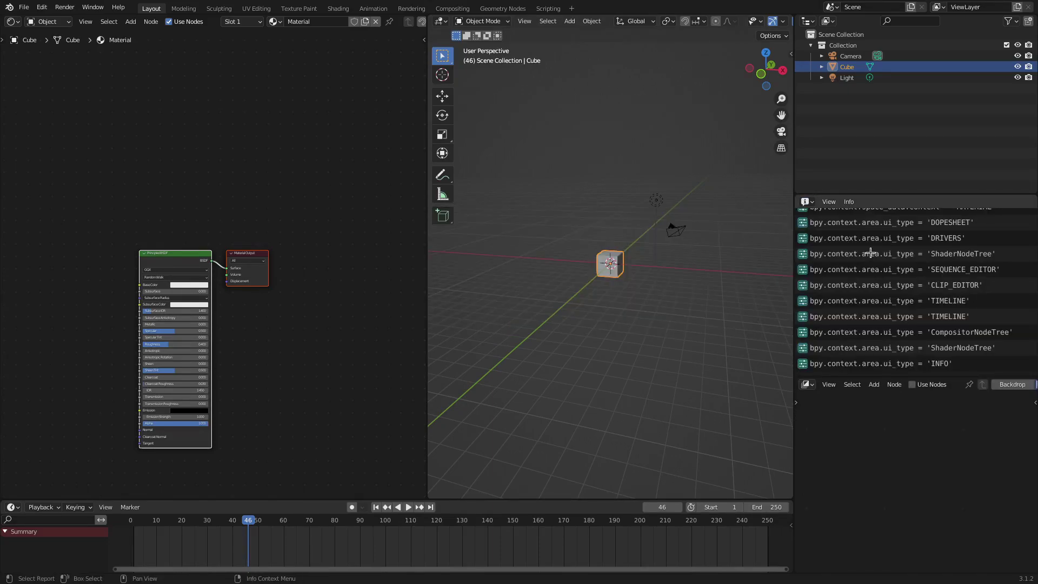
pyautogui.click(806, 203)
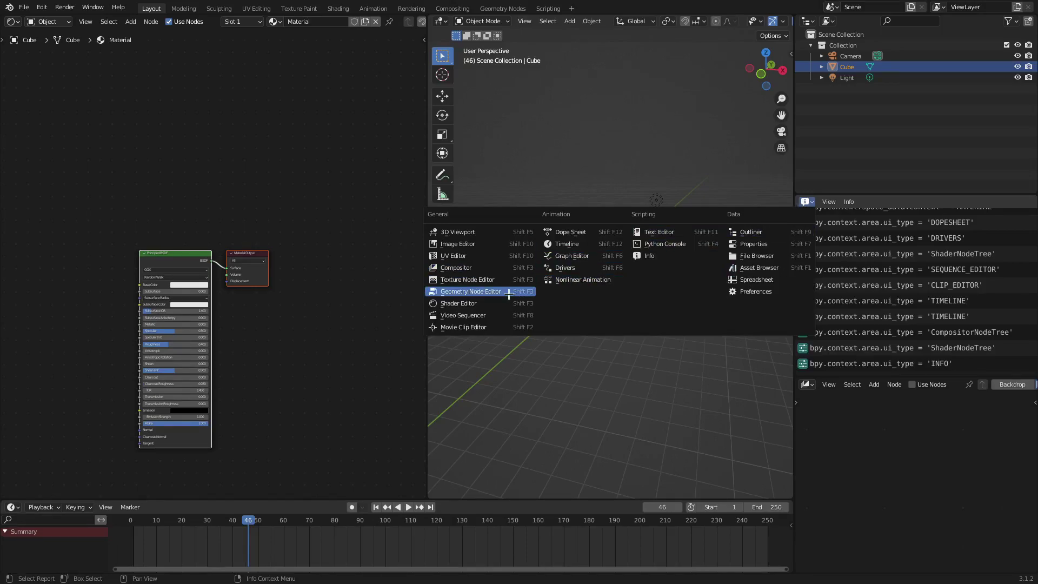
pyautogui.click(482, 303)
pyautogui.scroll(4, 942, 270)
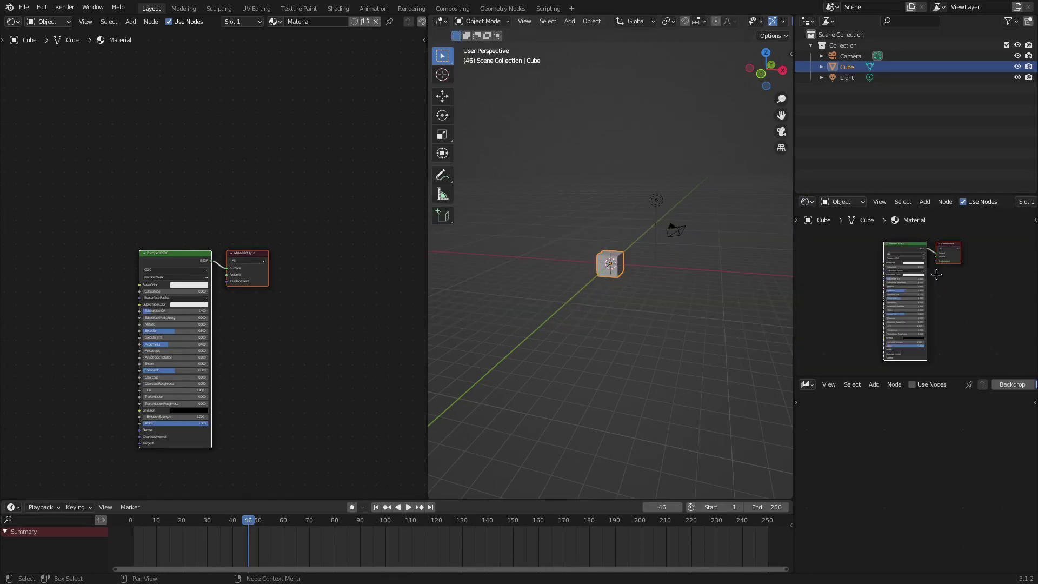
pyautogui.scroll(-1, 941, 269)
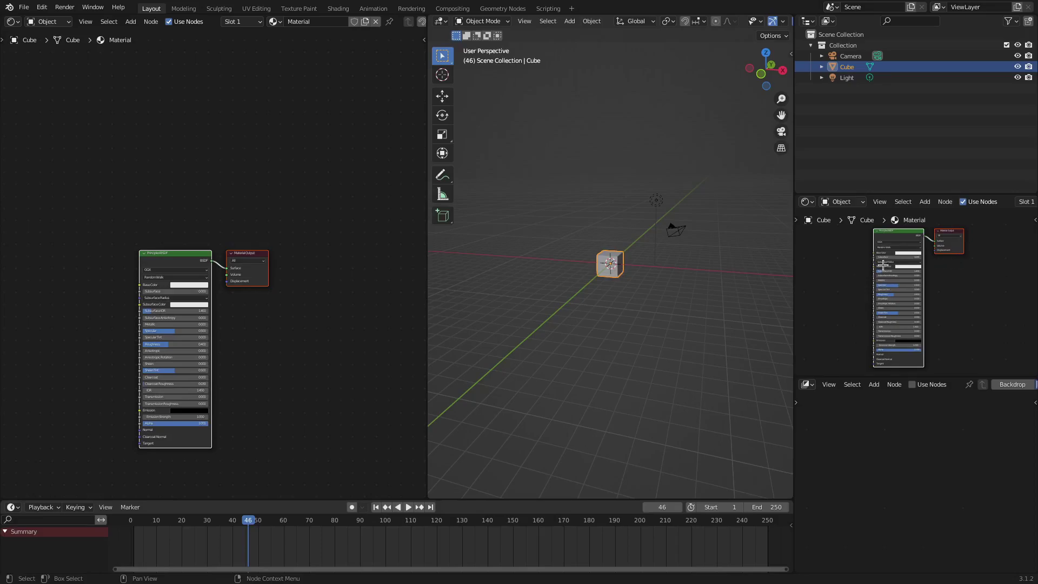
pyautogui.click(805, 201)
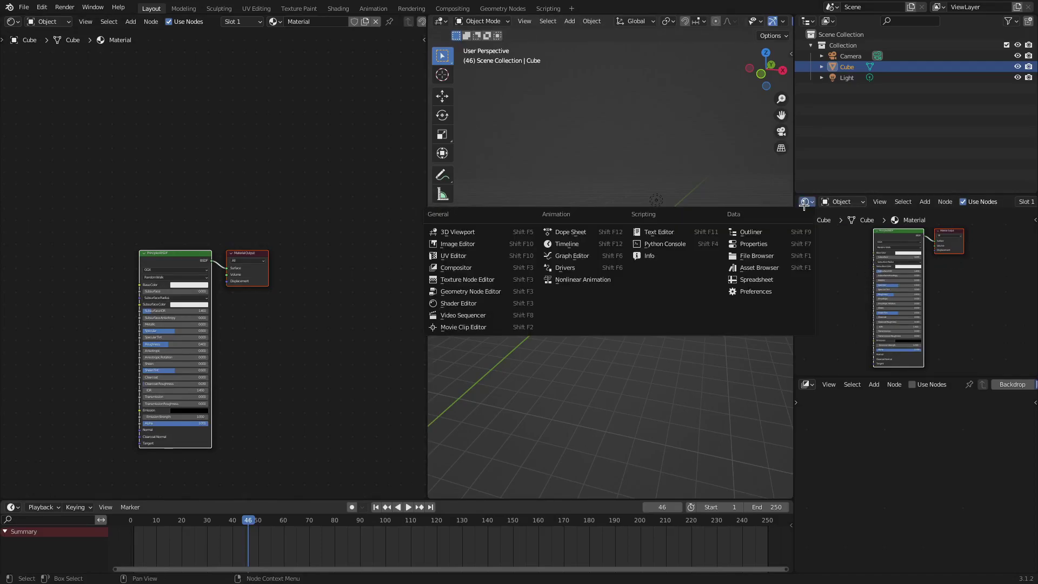
pyautogui.click(767, 244)
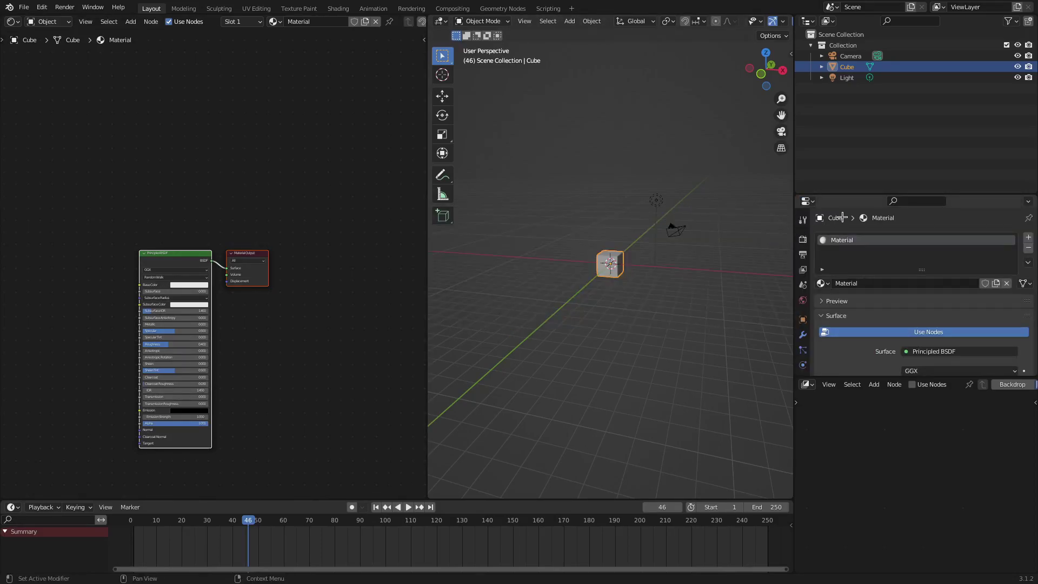
pyautogui.click(807, 202)
pyautogui.click(772, 231)
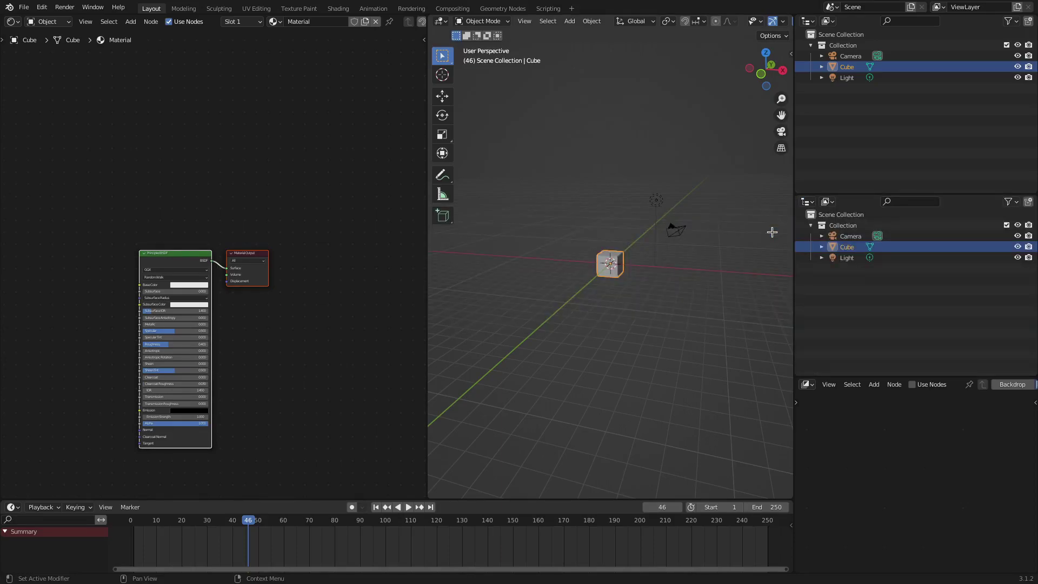
pyautogui.click(807, 202)
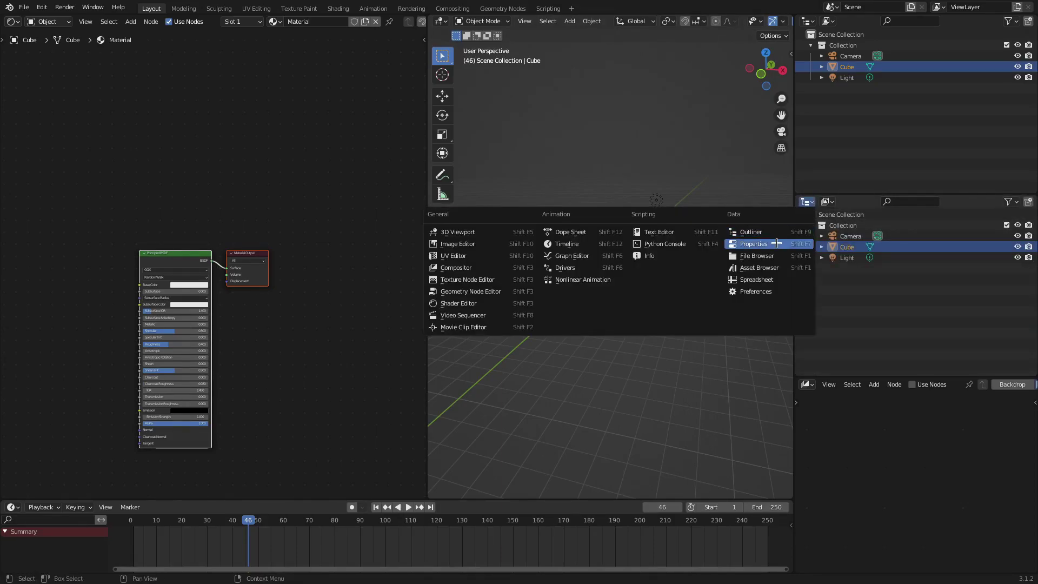
pyautogui.click(756, 245)
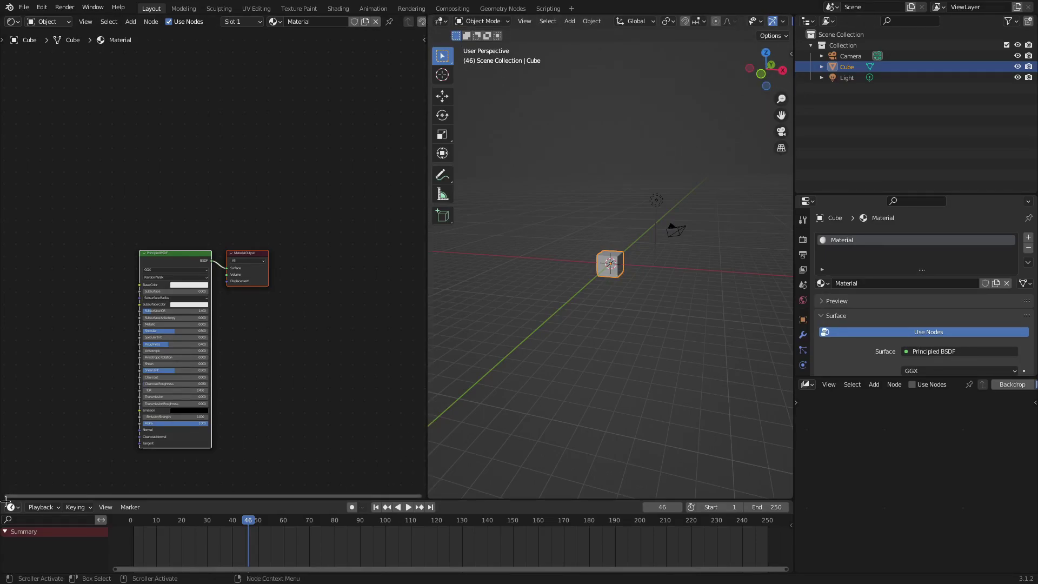
# Join the timeline, left view, outliner, Properties and right node areas into one area
pyautogui.moveTo(4, 498); pyautogui.dragTo(7, 443)
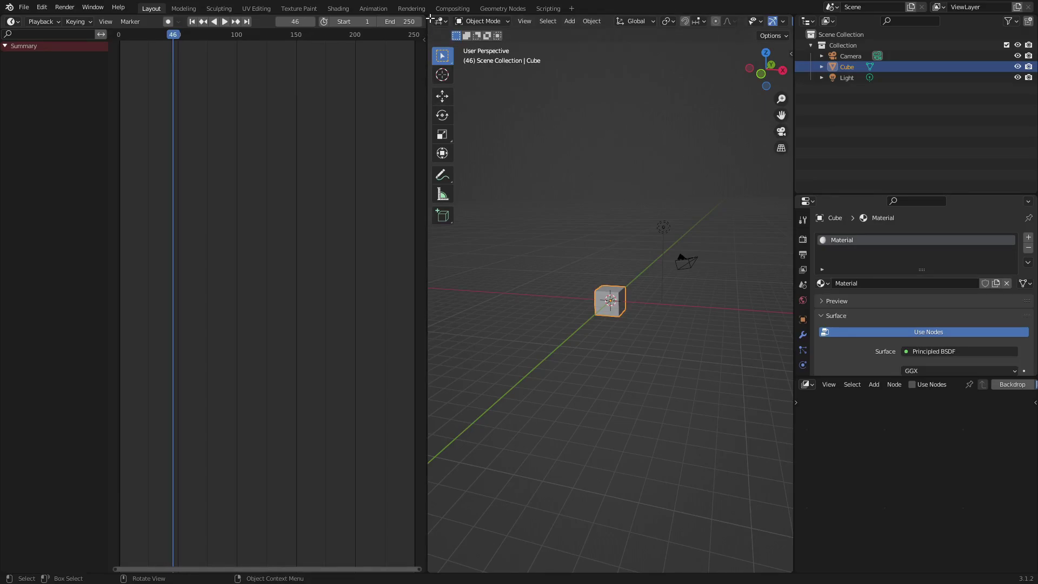
pyautogui.moveTo(430, 19); pyautogui.dragTo(599, 31)
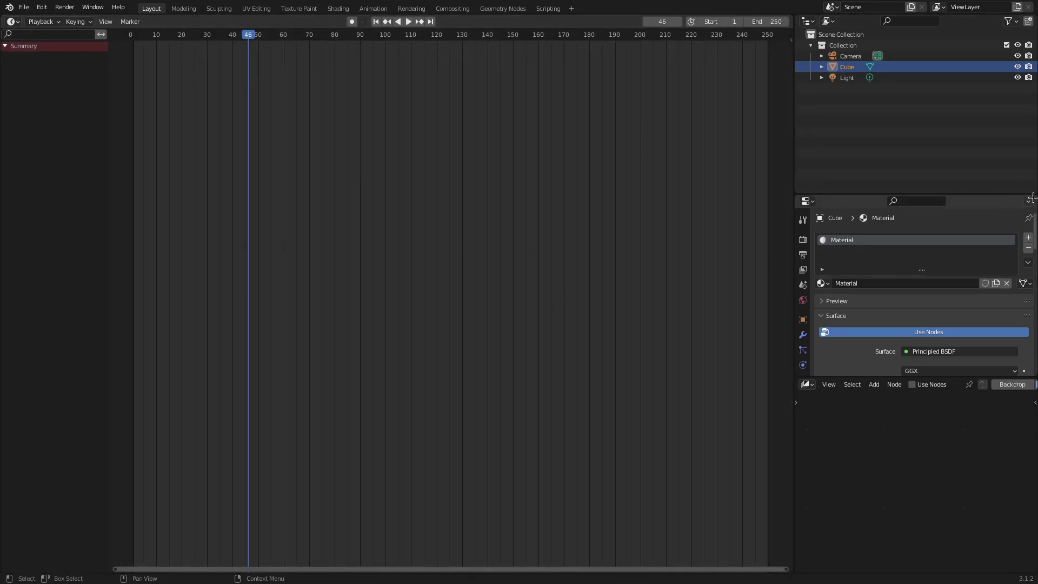
pyautogui.moveTo(1032, 198); pyautogui.dragTo(1029, 135)
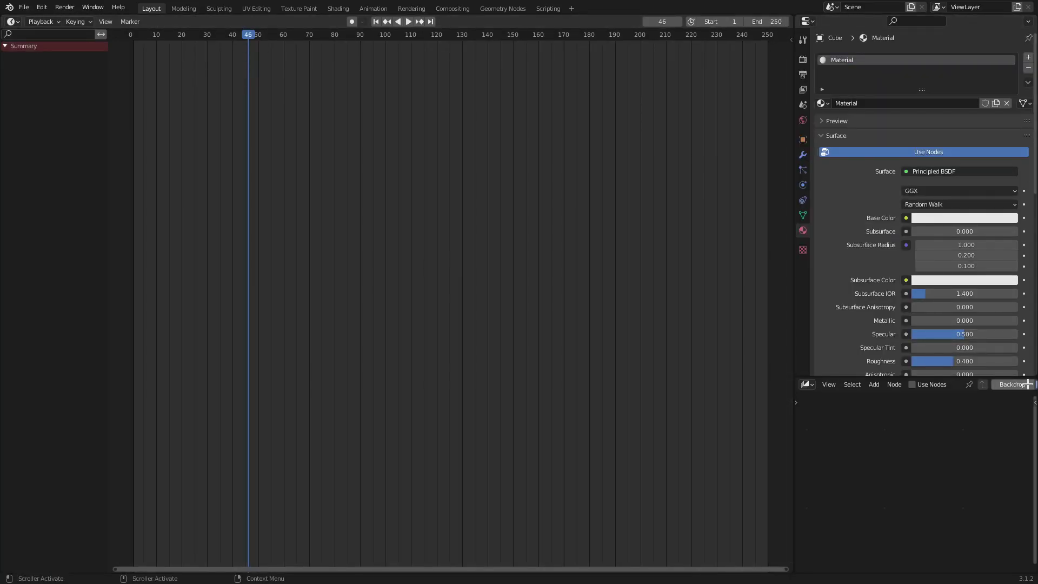
pyautogui.moveTo(1033, 382); pyautogui.dragTo(869, 220)
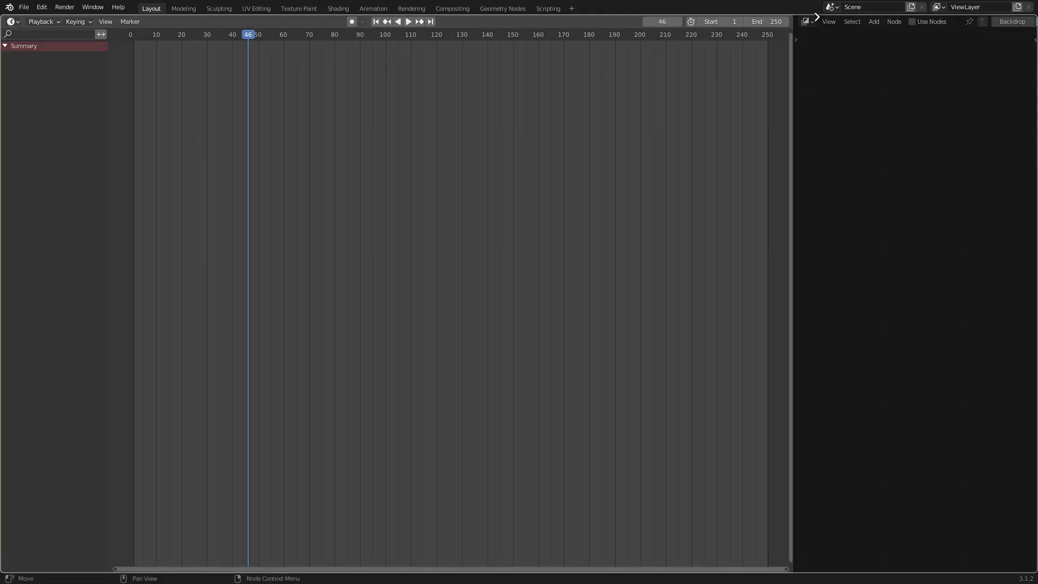
pyautogui.moveTo(817, 18); pyautogui.dragTo(554, 63)
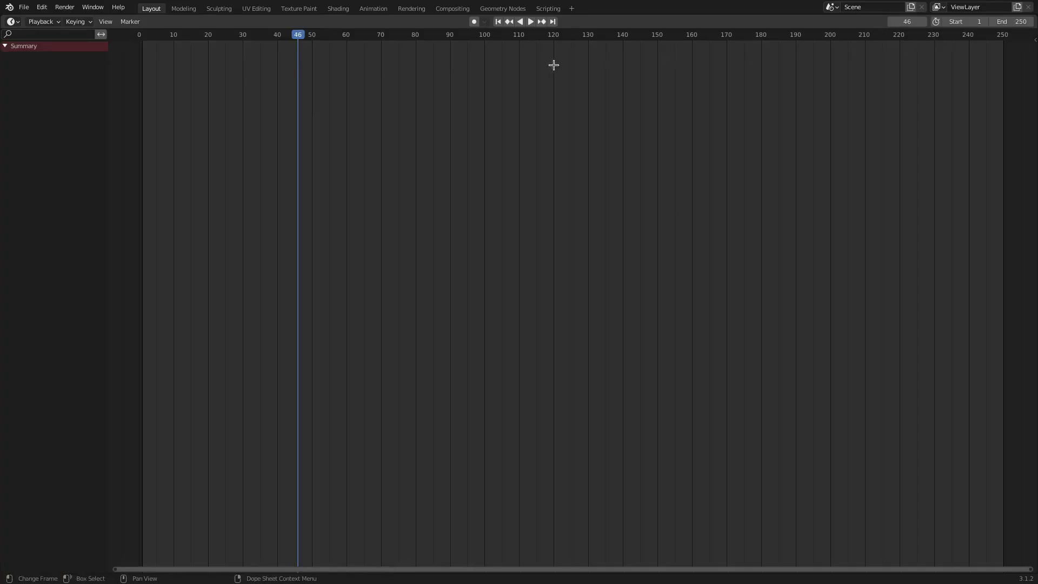
pyautogui.click(11, 23)
# Set the full-window area to 3D Viewport, zoom out and orbit around the cube
pyautogui.click(45, 52)
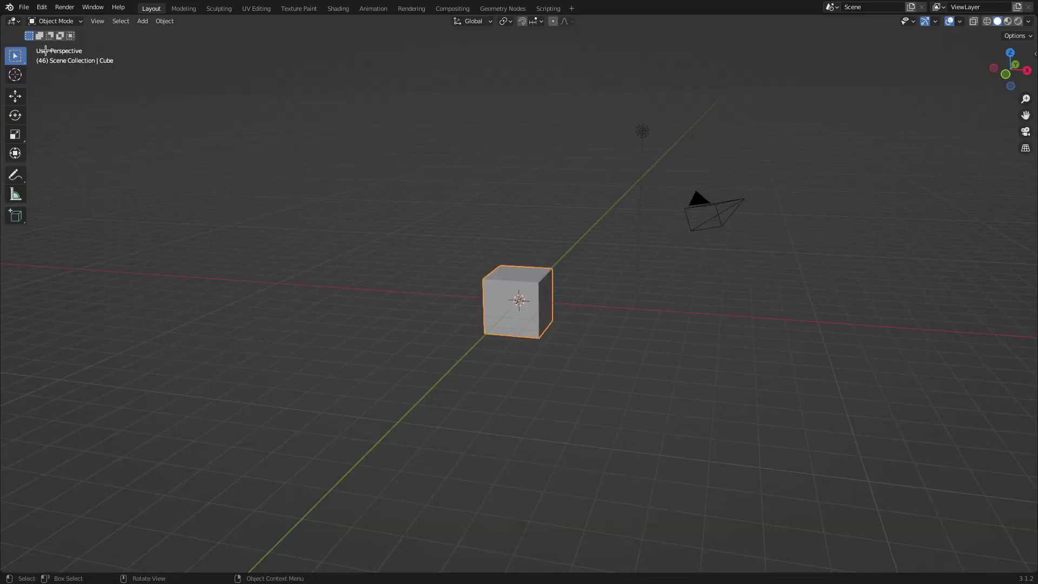
pyautogui.scroll(-2, 592, 226)
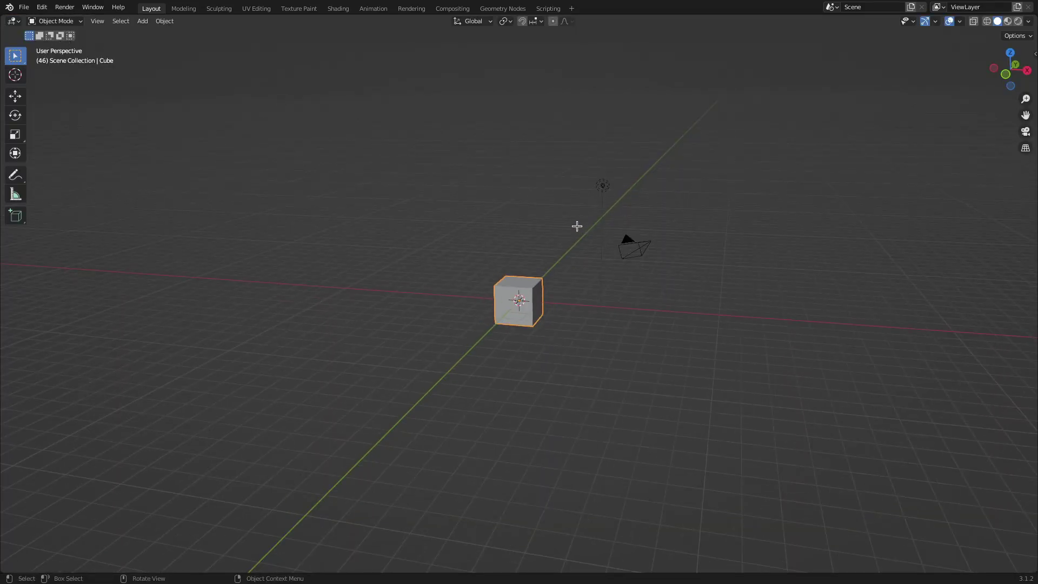
pyautogui.moveTo(577, 226); pyautogui.dragTo(561, 203, button='middle')
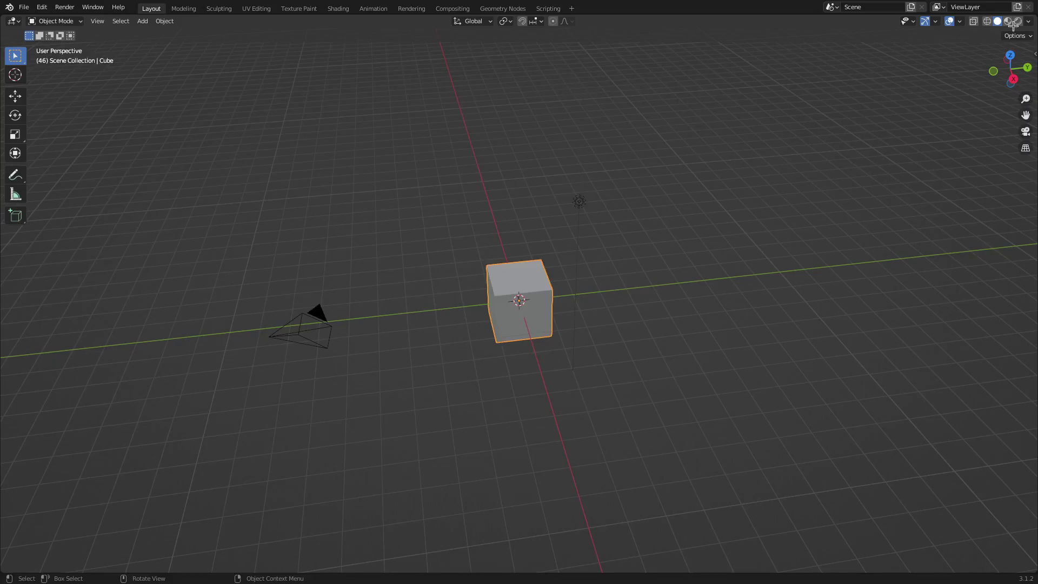
# Split a right-hand area off the viewport, make it a Properties editor, and show the Render settings
pyautogui.moveTo(1013, 19); pyautogui.dragTo(779, 36)
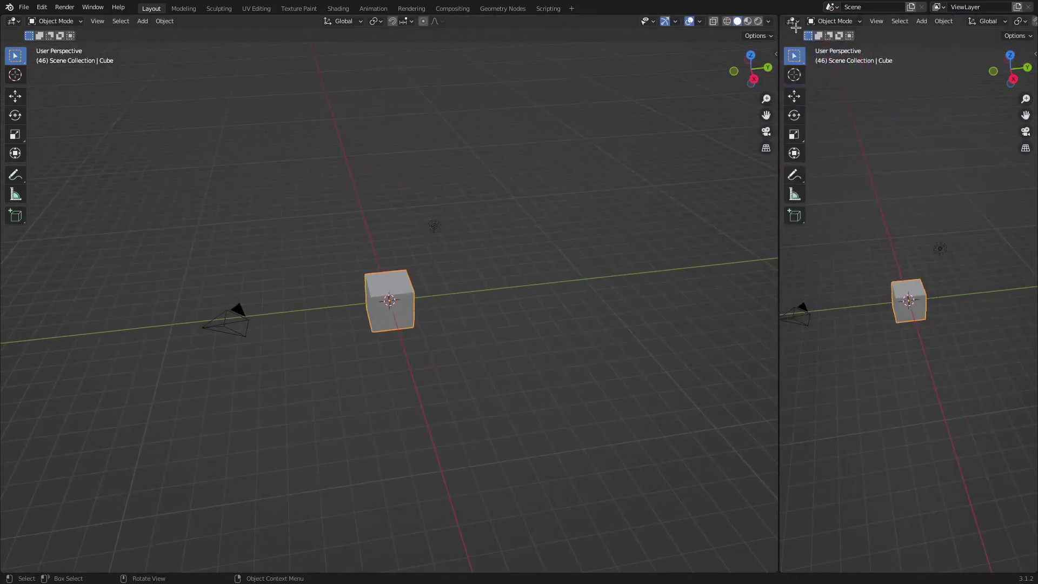
pyautogui.click(792, 23)
pyautogui.click(739, 64)
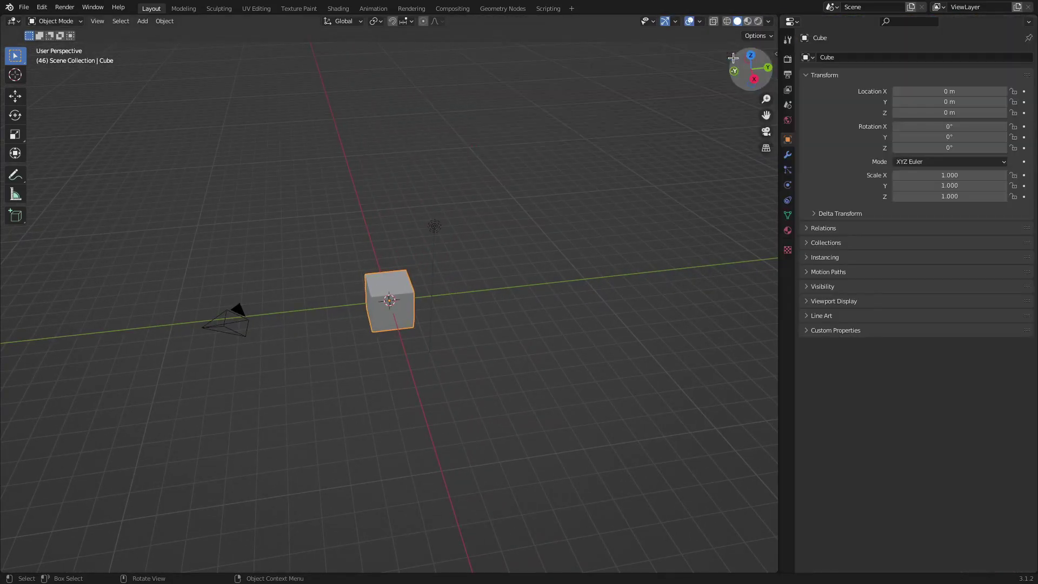
pyautogui.click(788, 58)
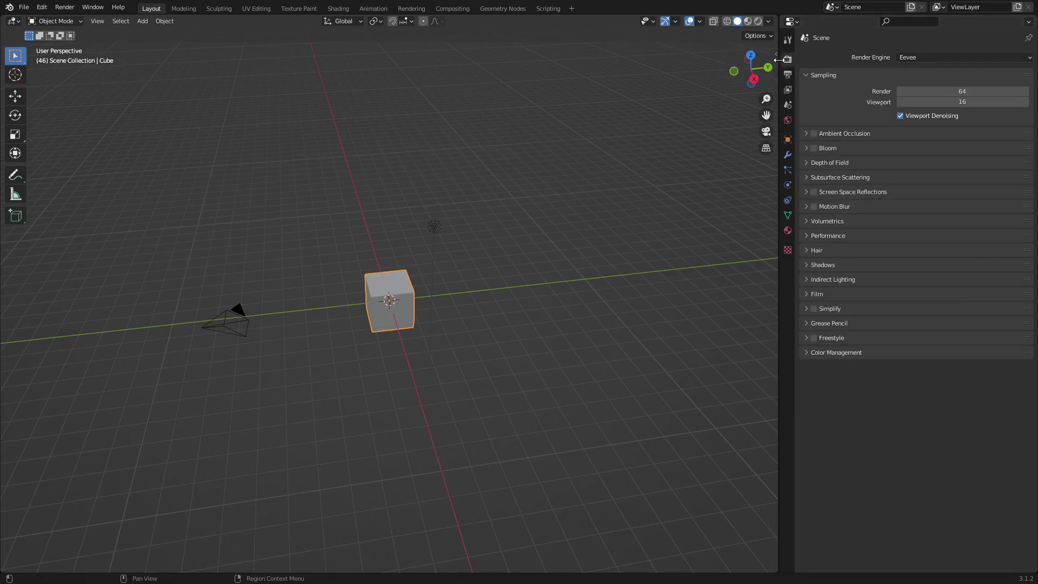